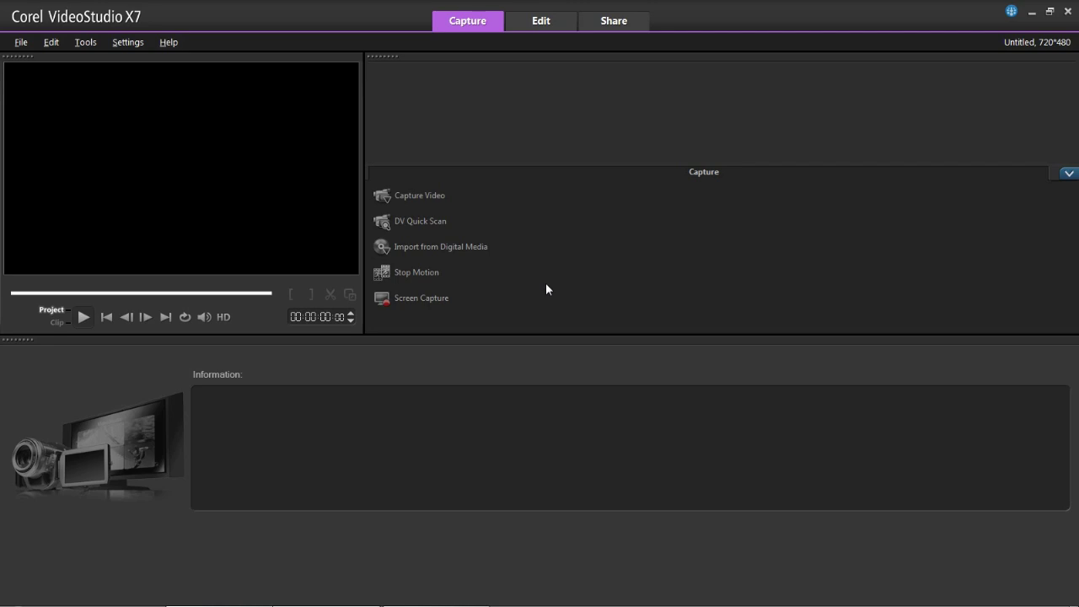
# Toggle high-definition preview on and off, then view and close the video capture settings.
pyautogui.click(229, 317)
pyautogui.click(224, 317)
pyautogui.click(425, 202)
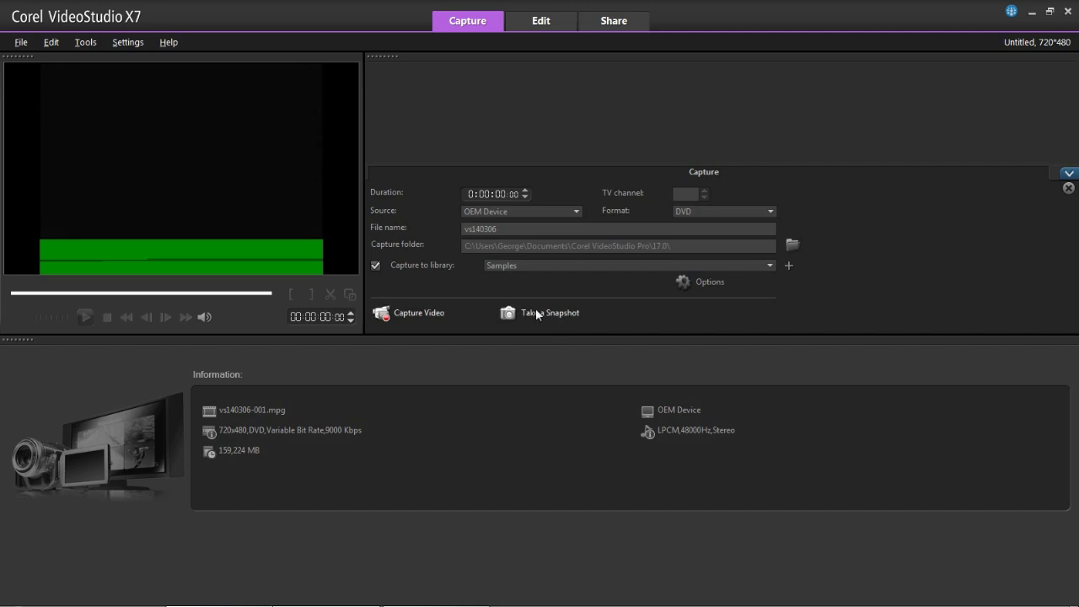
pyautogui.click(1067, 188)
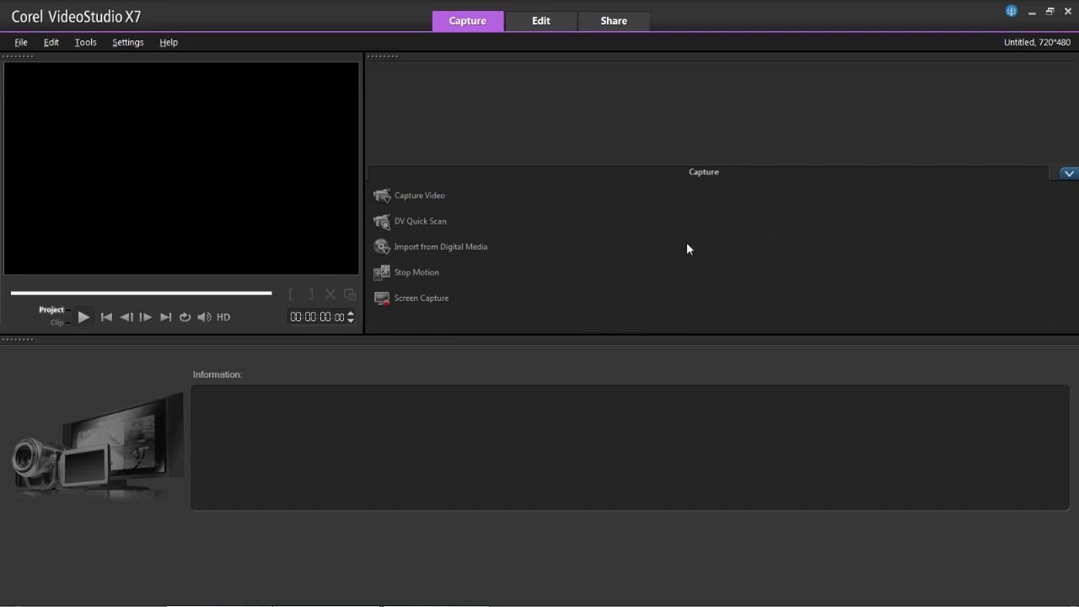
# Look at the Import from Digital Media and Stop Motion windows, closing each without importing.
pyautogui.click(470, 254)
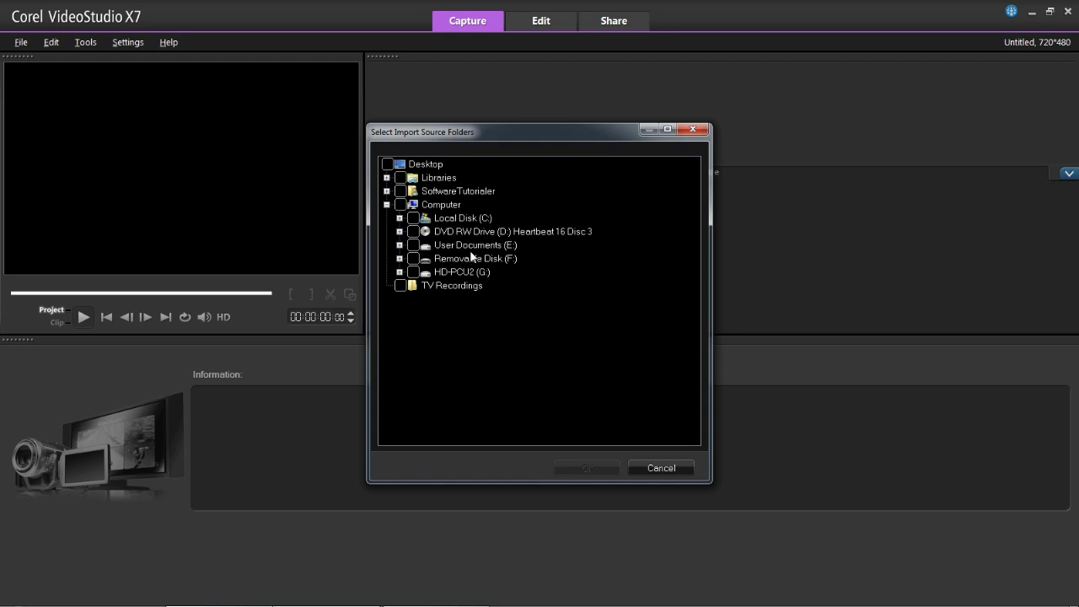
pyautogui.click(650, 466)
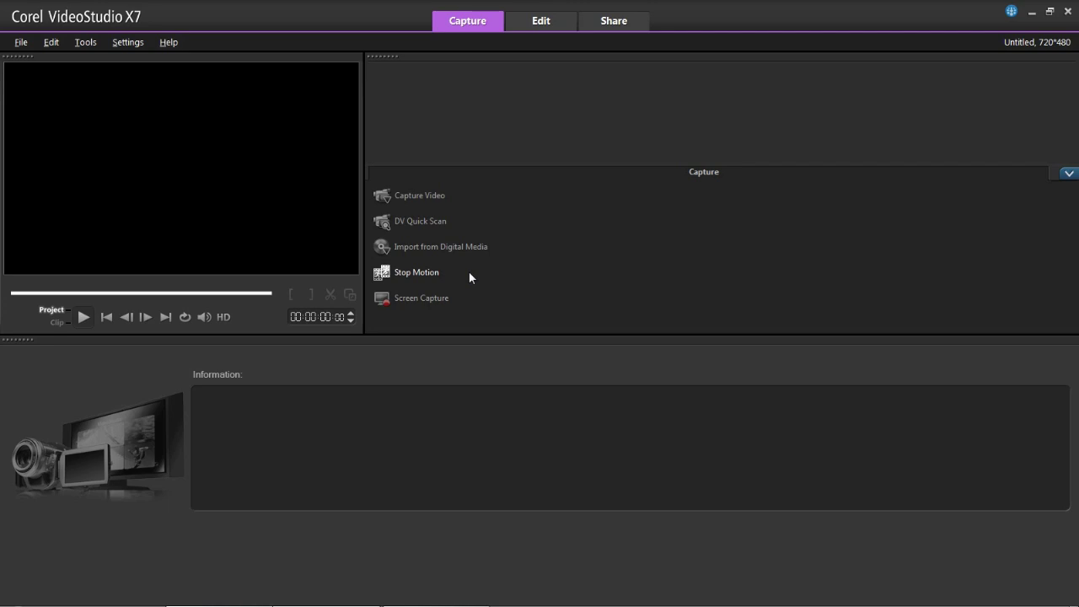
pyautogui.click(470, 277)
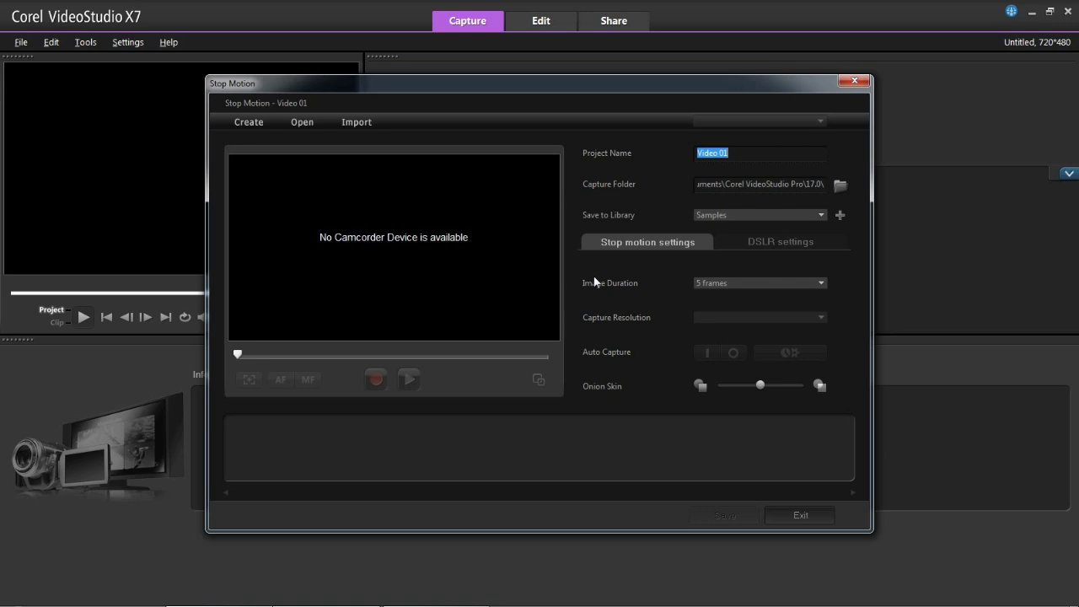
pyautogui.click(853, 81)
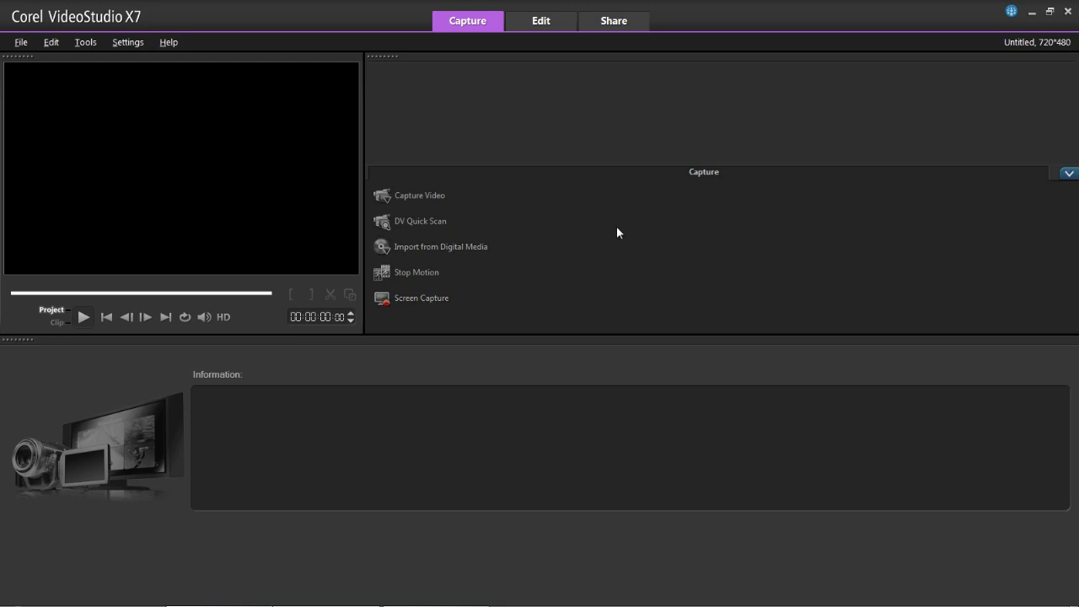
# Switch to the Edit workspace and scroll the Samples library down and back up.
pyautogui.click(541, 21)
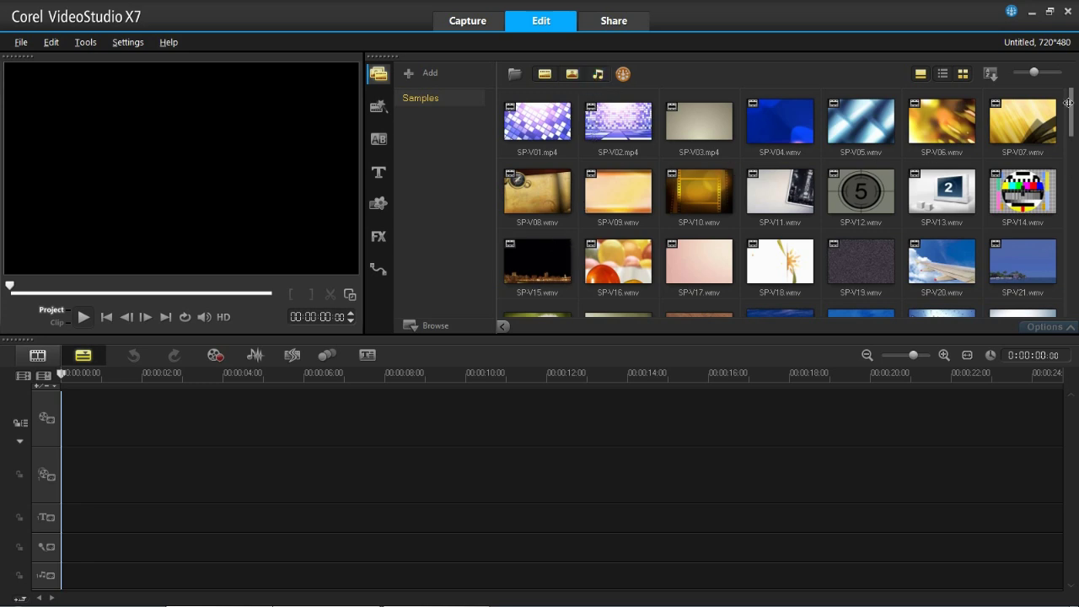
pyautogui.moveTo(1069, 103); pyautogui.dragTo(1063, 174)
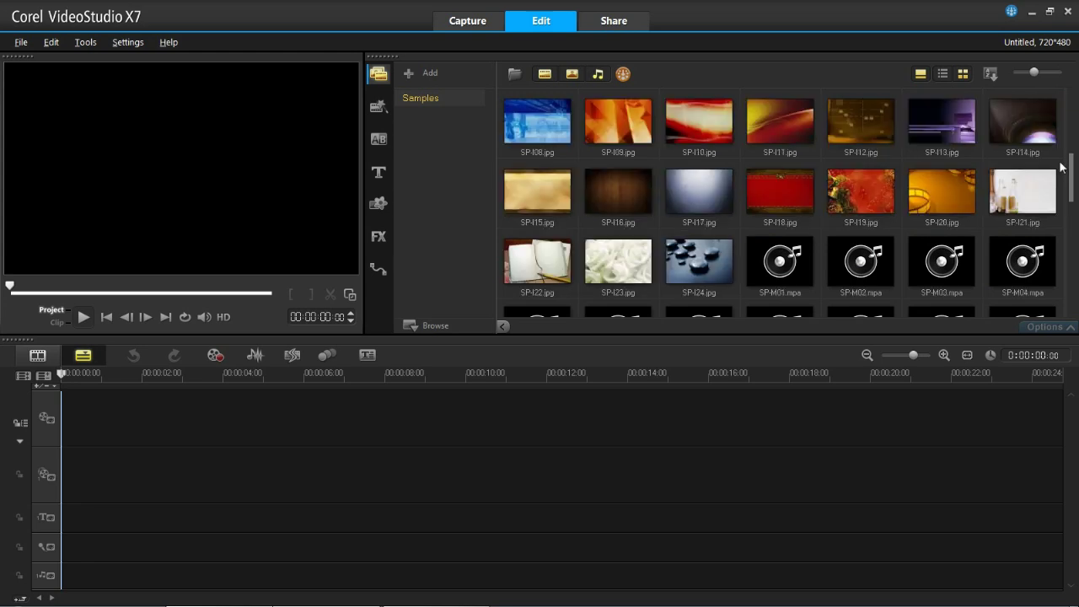
pyautogui.moveTo(1069, 157); pyautogui.dragTo(1072, 91)
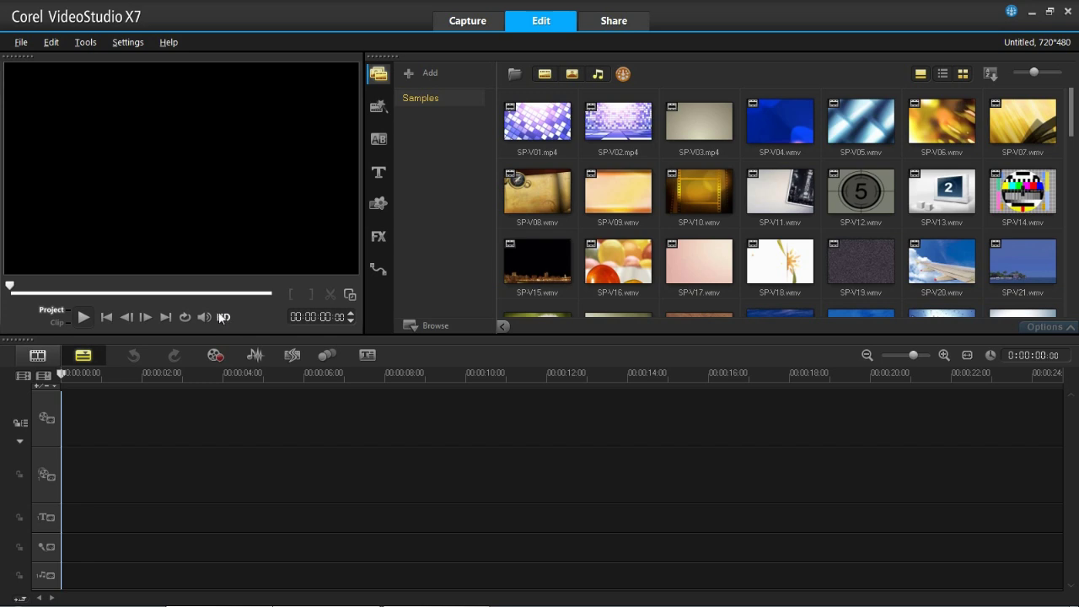
# Show the Instant Project templates, accepting the import of older custom templates.
pyautogui.click(383, 112)
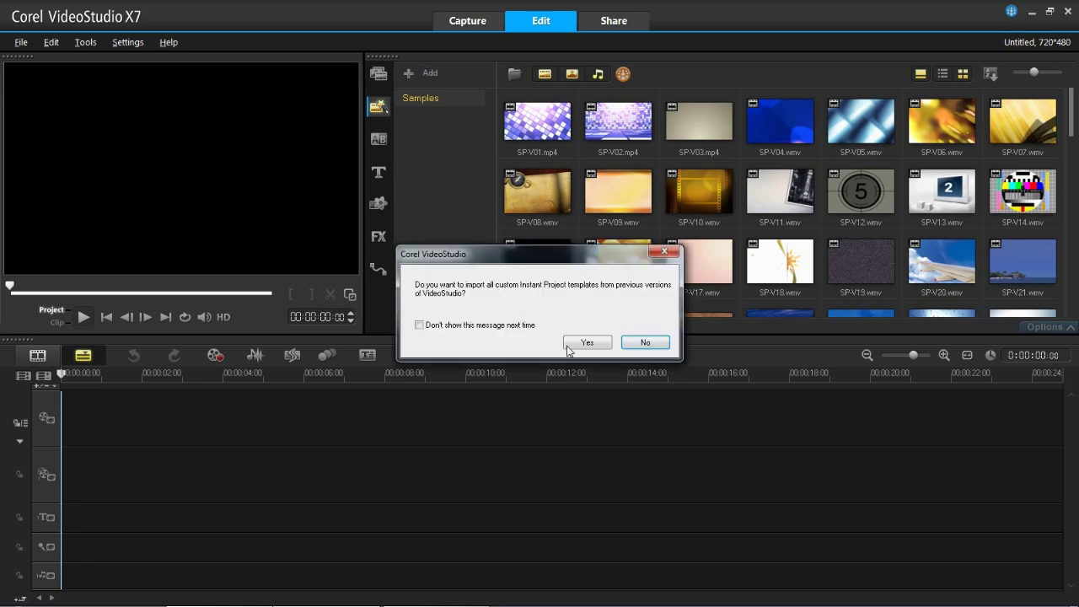
pyautogui.click(571, 344)
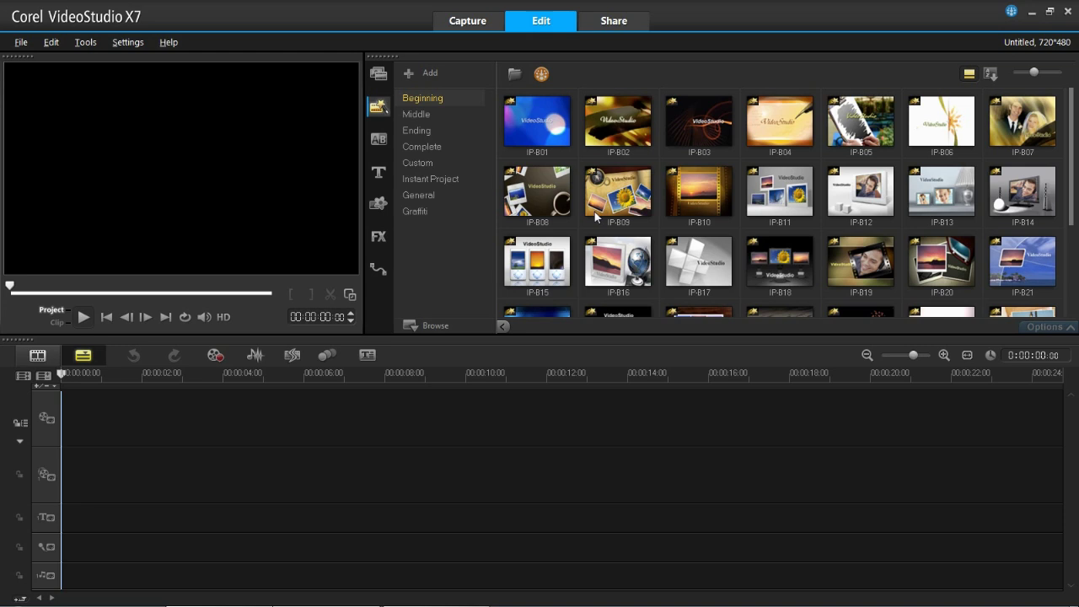
pyautogui.scroll(-2, 1071, 202)
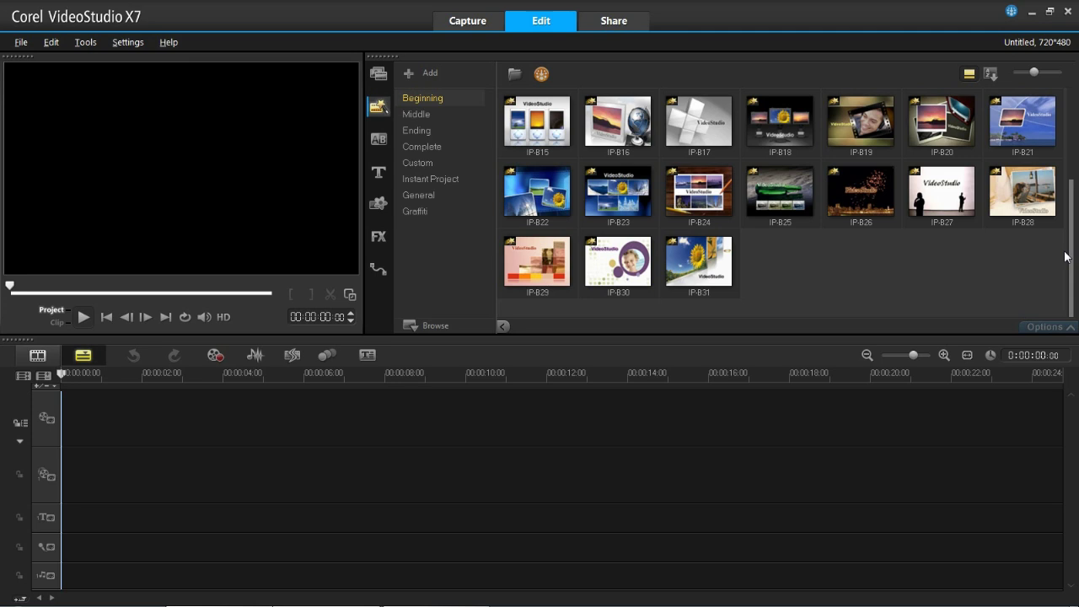
pyautogui.scroll(2, 1067, 257)
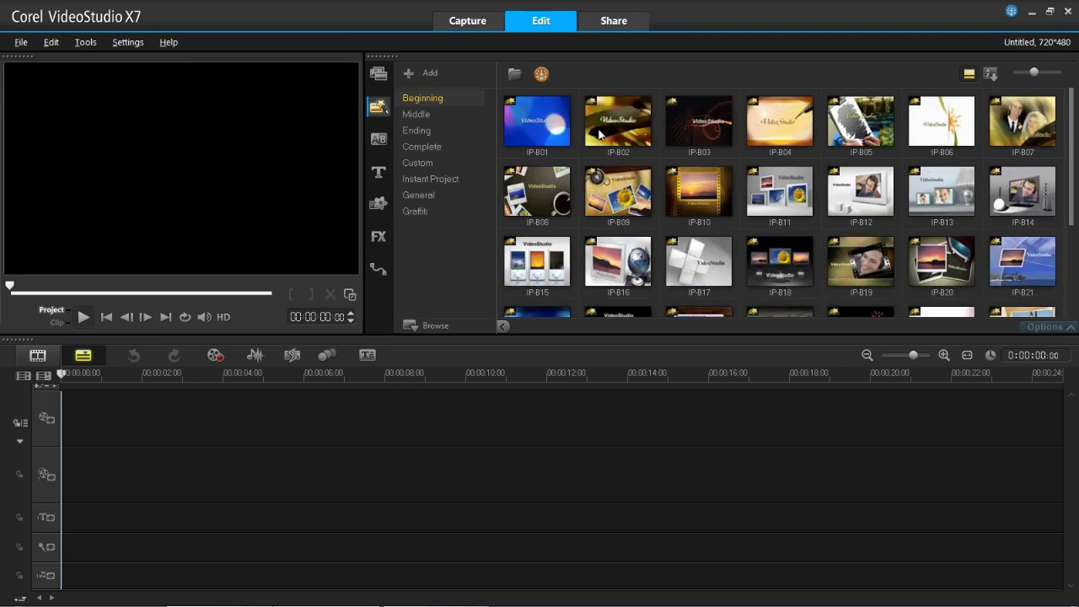
# Place template IP-B01 on the timeline and scrub its preview to about 10 seconds.
pyautogui.moveTo(537, 121); pyautogui.dragTo(156, 415)
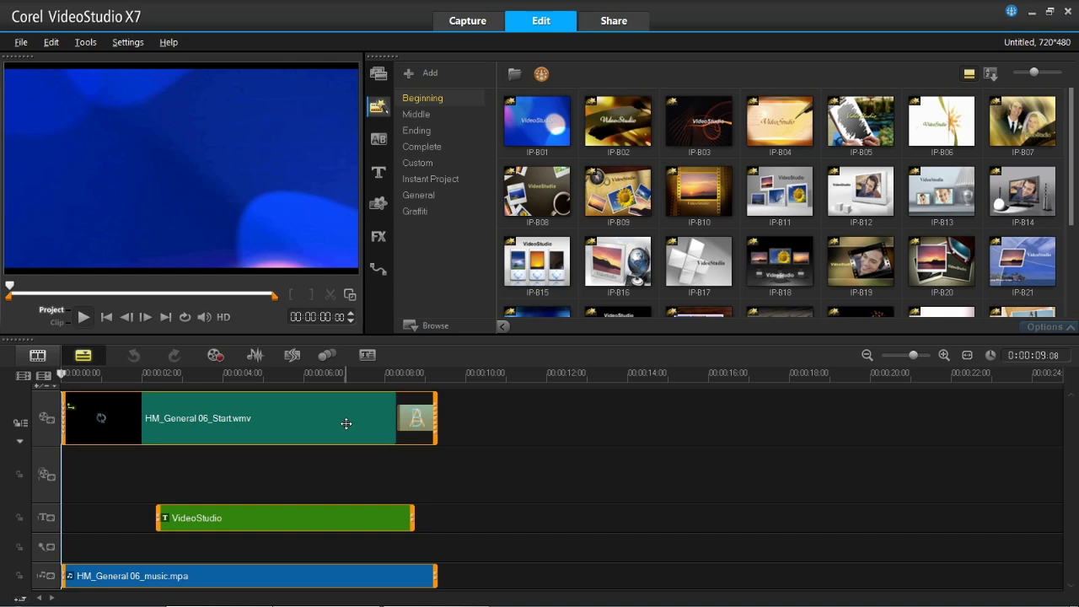
pyautogui.moveTo(354, 372); pyautogui.dragTo(58, 381)
pyautogui.click(504, 377)
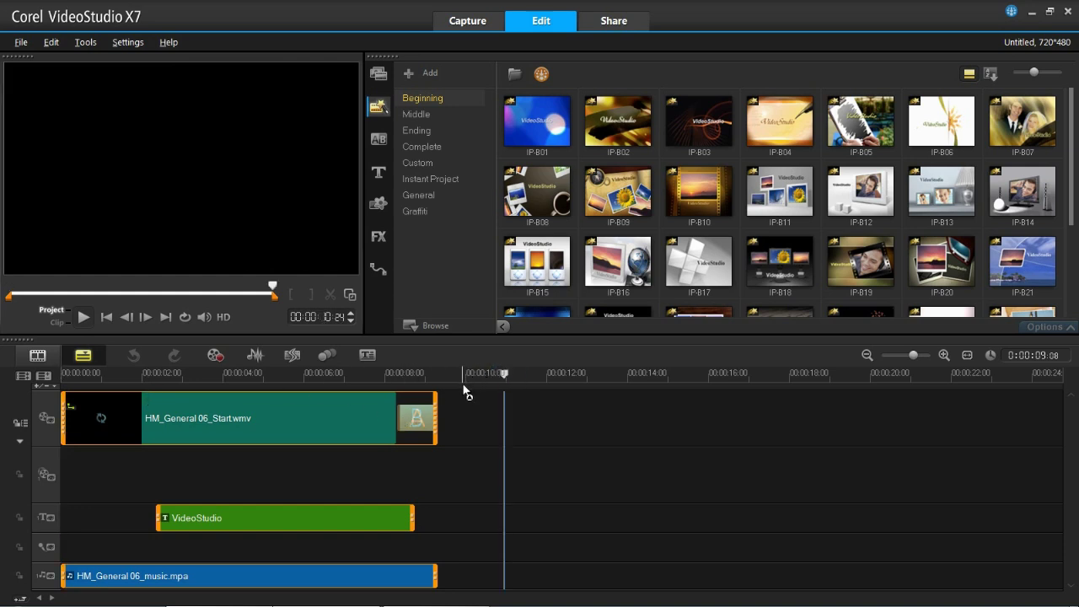
pyautogui.click(387, 139)
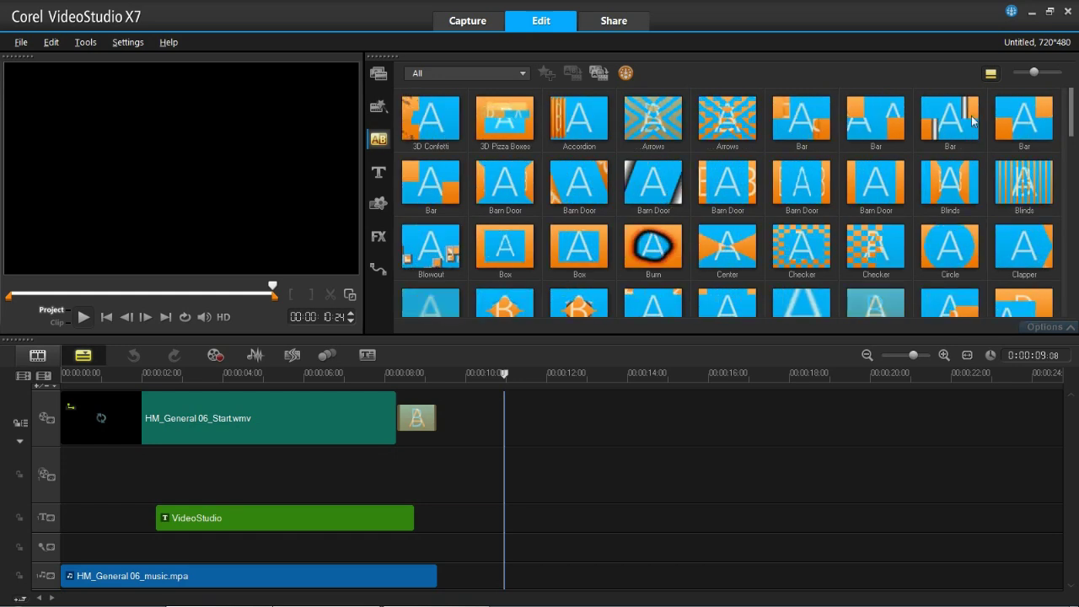
# Scroll through the Transition library, then switch the library to the title presets.
pyautogui.moveTo(1070, 114); pyautogui.dragTo(1068, 297)
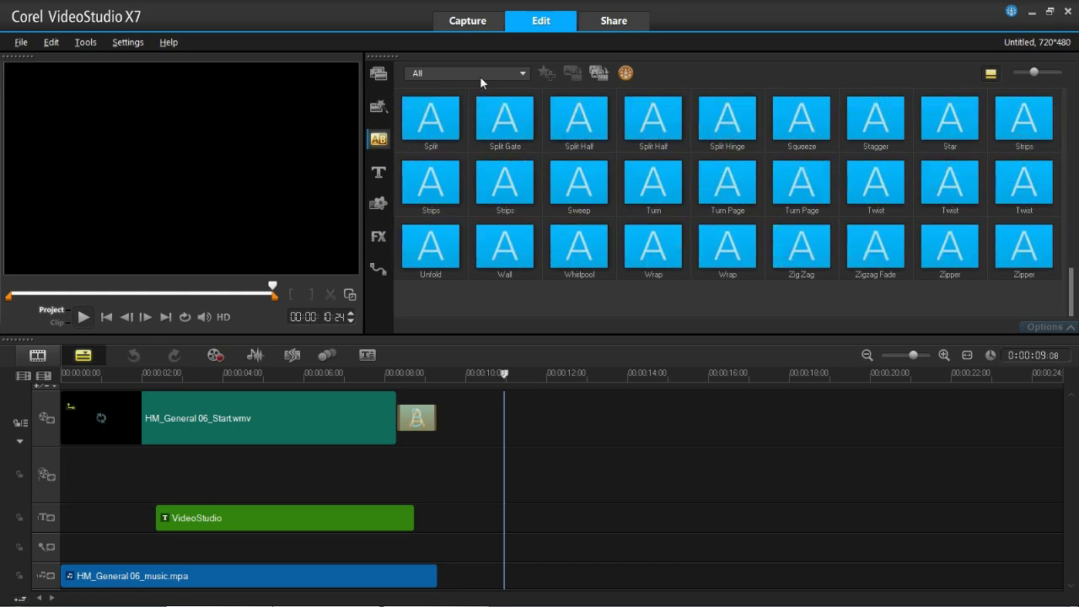
pyautogui.moveTo(1067, 276); pyautogui.dragTo(1047, 107)
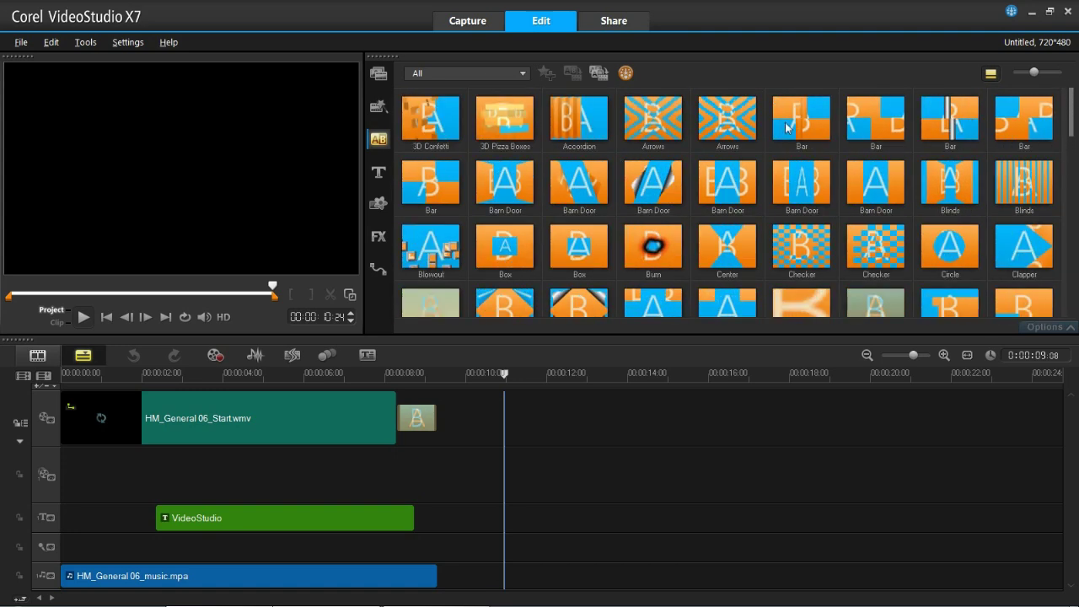
pyautogui.click(379, 172)
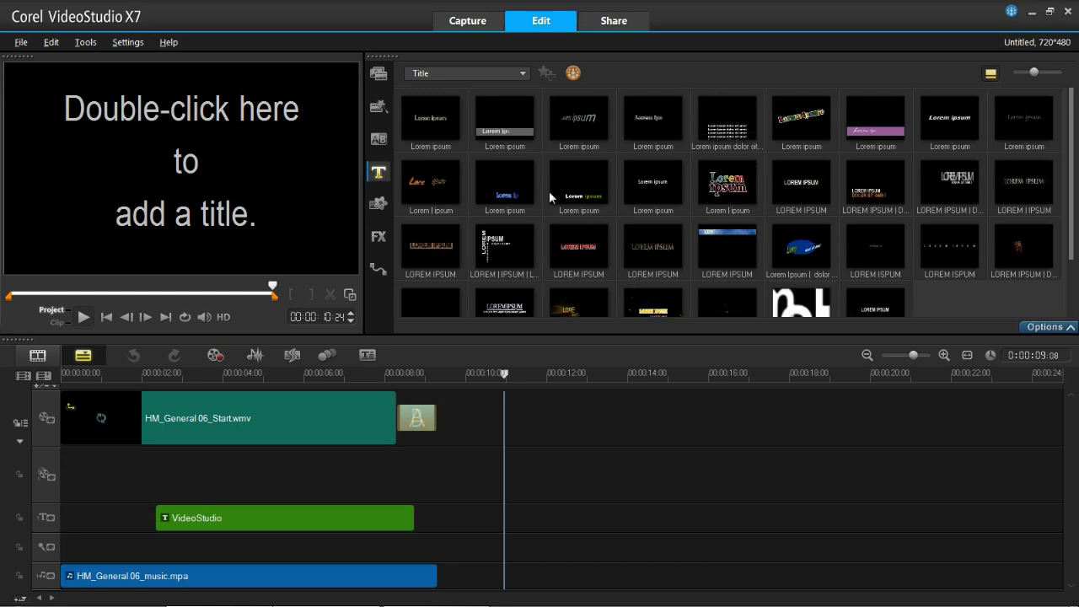
# View the title Edit/Attribute options panel, then switch the library to Graphics.
pyautogui.click(1045, 327)
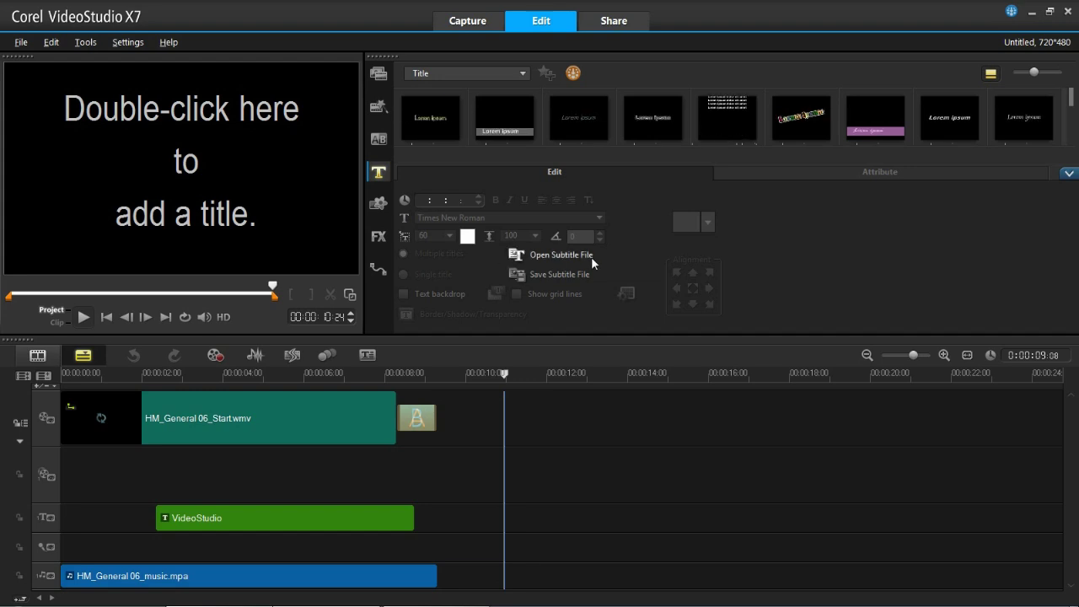
pyautogui.click(370, 208)
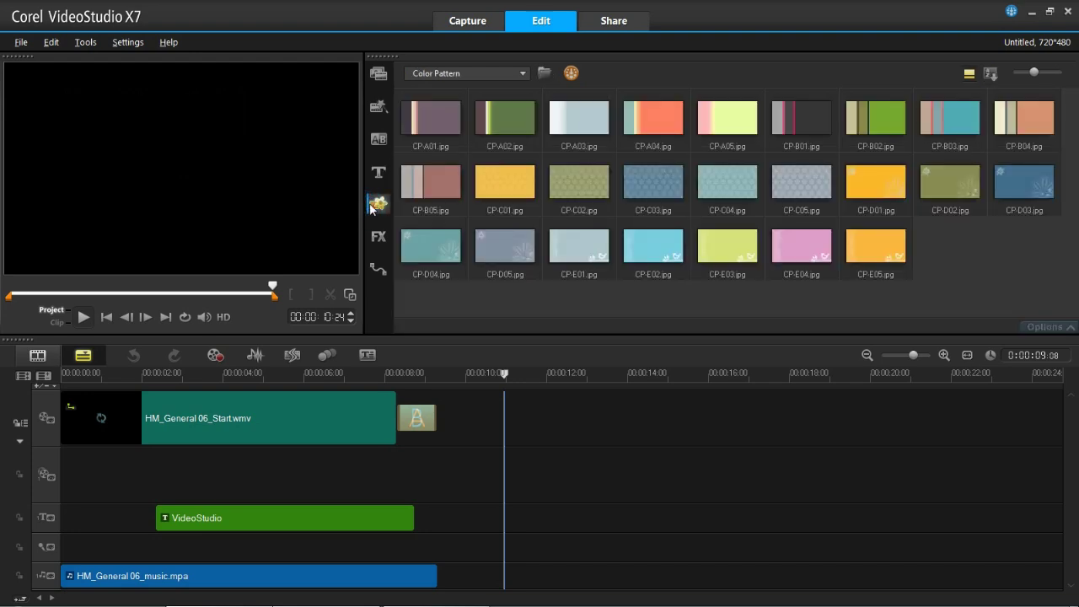
# Preview Color Pattern graphics CP-C03, CP-E01, CP-A05 and CP-B01 to CP-B03, briefly viewing colour swatches.
pyautogui.click(649, 187)
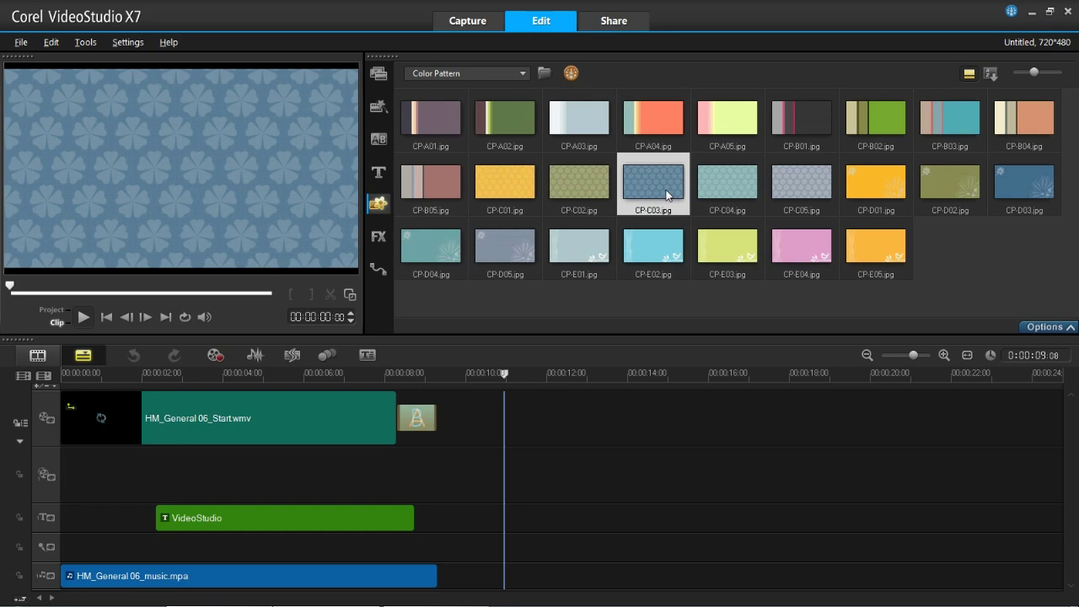
pyautogui.click(483, 79)
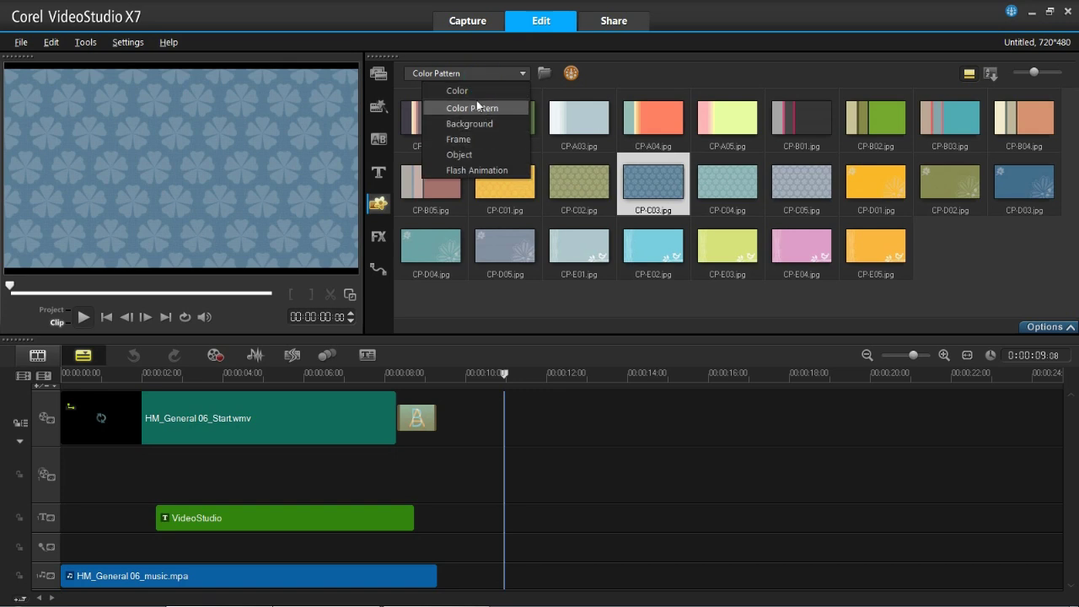
pyautogui.click(476, 90)
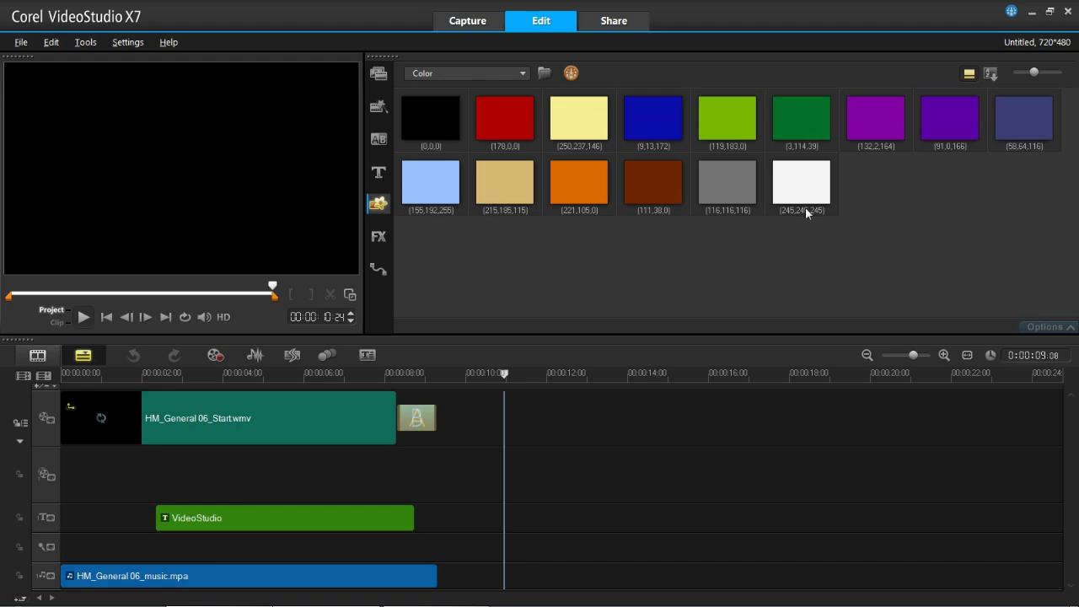
pyautogui.click(500, 74)
pyautogui.click(481, 107)
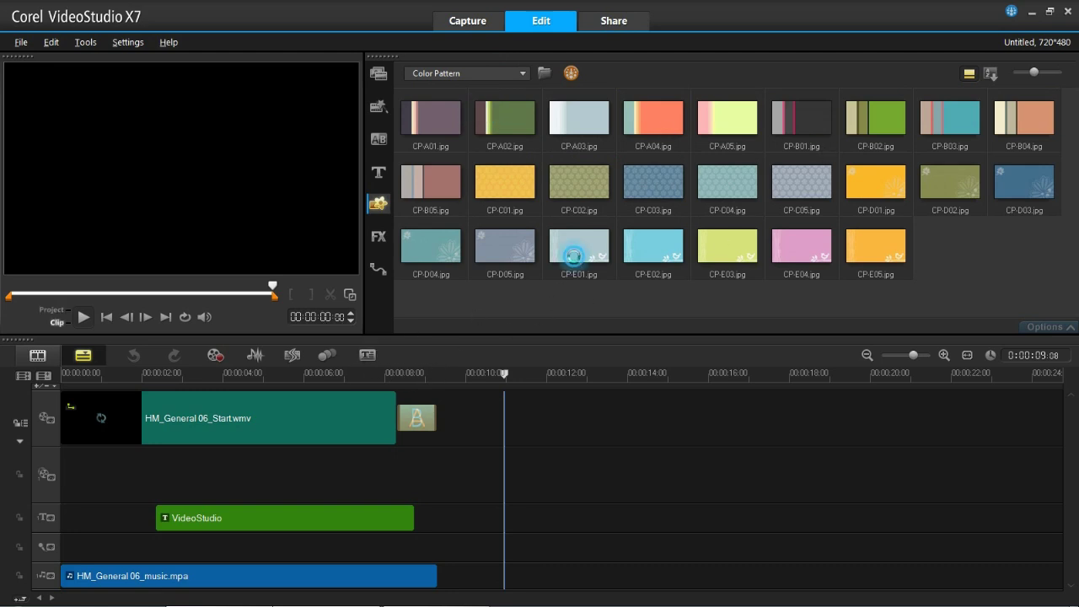
pyautogui.click(573, 256)
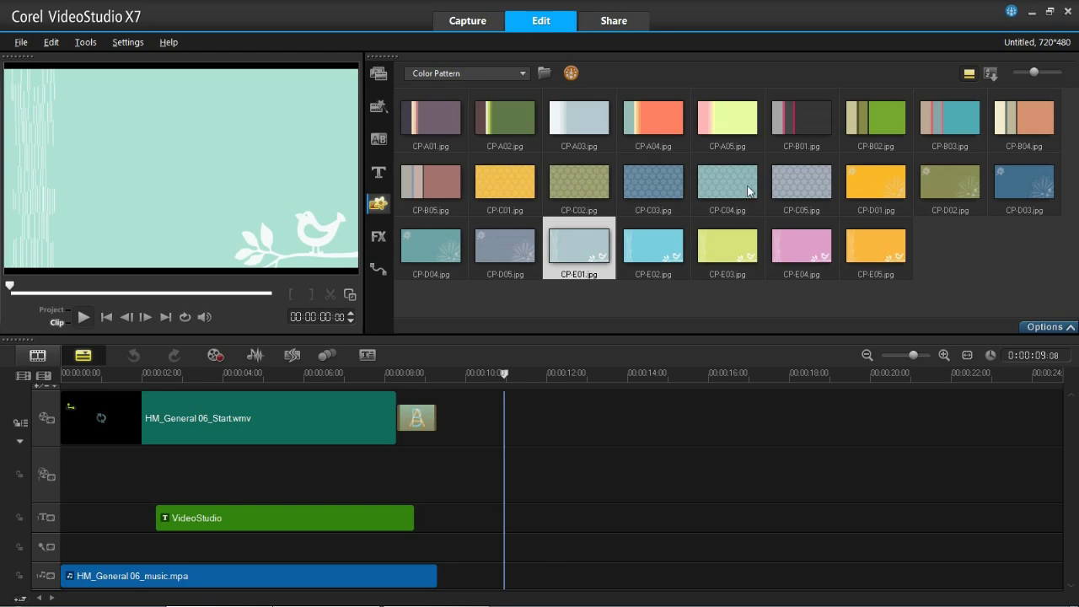
pyautogui.click(742, 132)
pyautogui.click(790, 133)
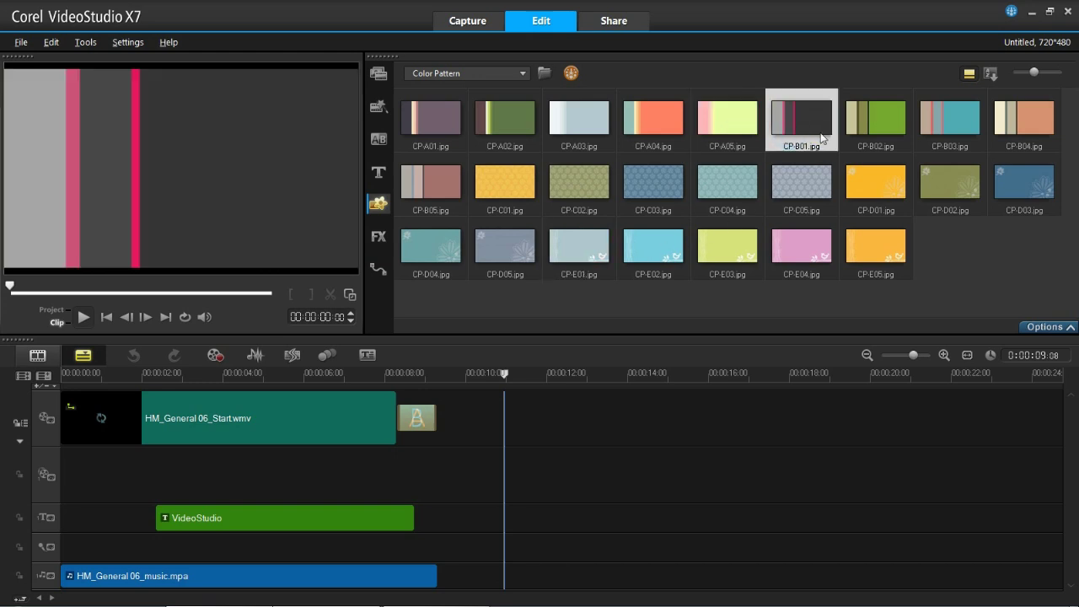
pyautogui.click(871, 131)
pyautogui.click(935, 128)
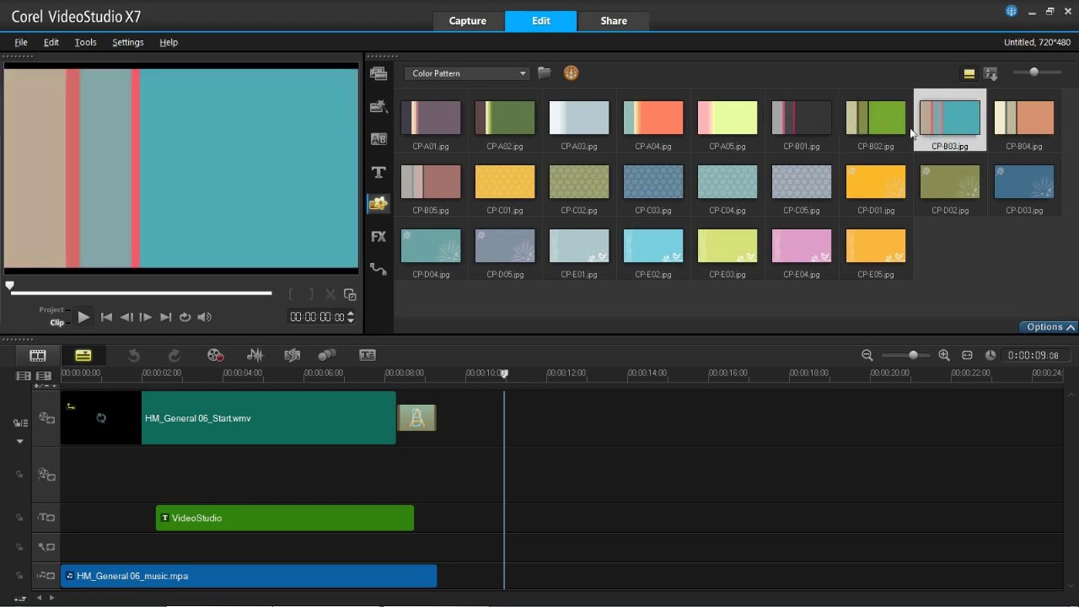
# Browse the Object, Frame and Flash Animation graphics, then show the FX filters library.
pyautogui.click(510, 74)
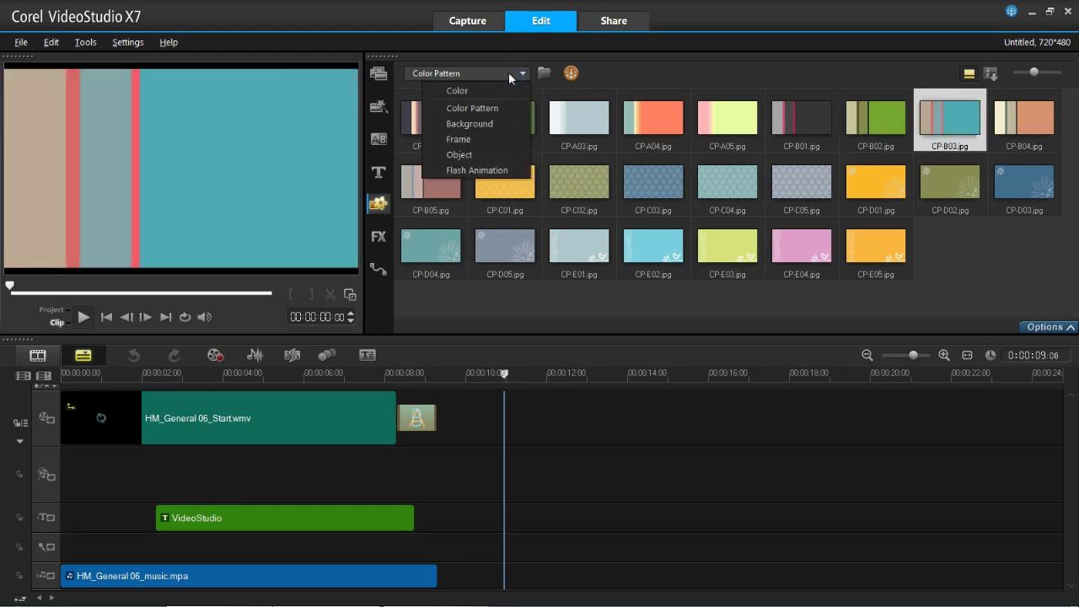
pyautogui.click(489, 155)
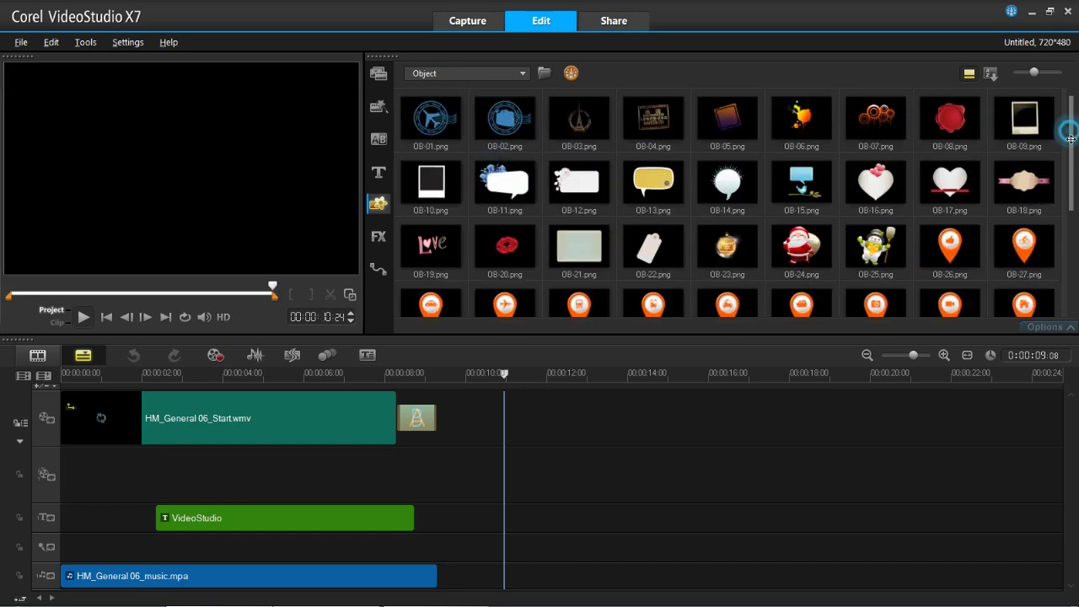
pyautogui.moveTo(1069, 137); pyautogui.dragTo(1072, 276)
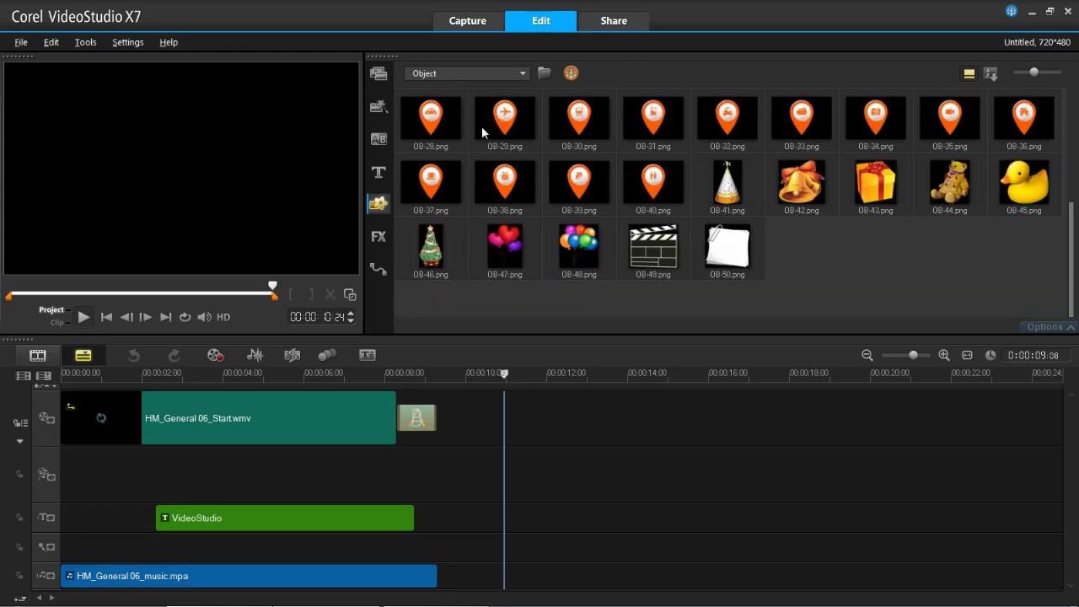
pyautogui.click(466, 73)
pyautogui.click(478, 138)
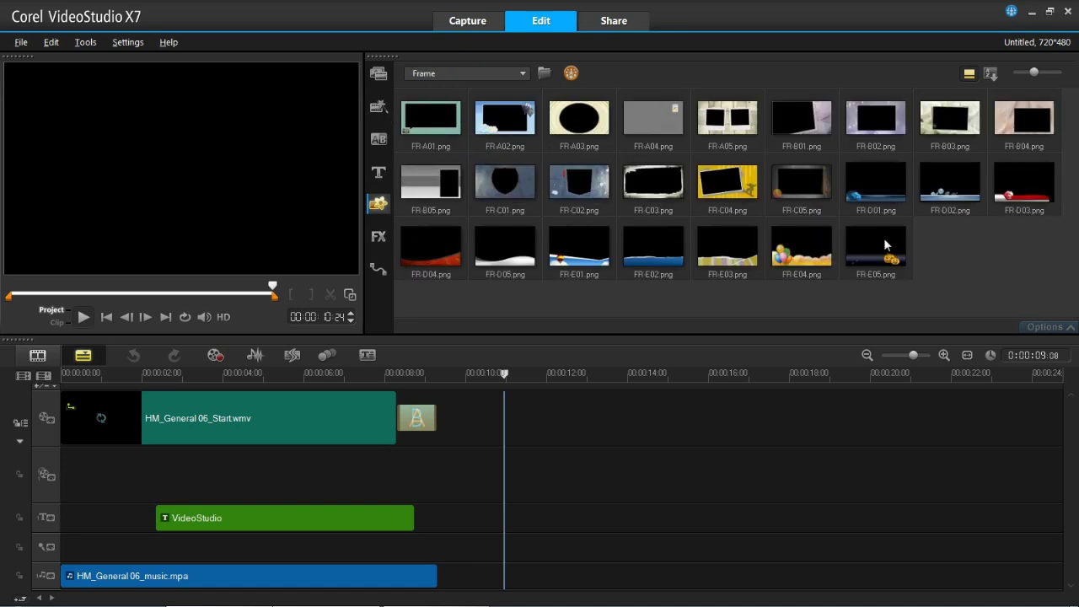
pyautogui.click(476, 74)
pyautogui.click(478, 169)
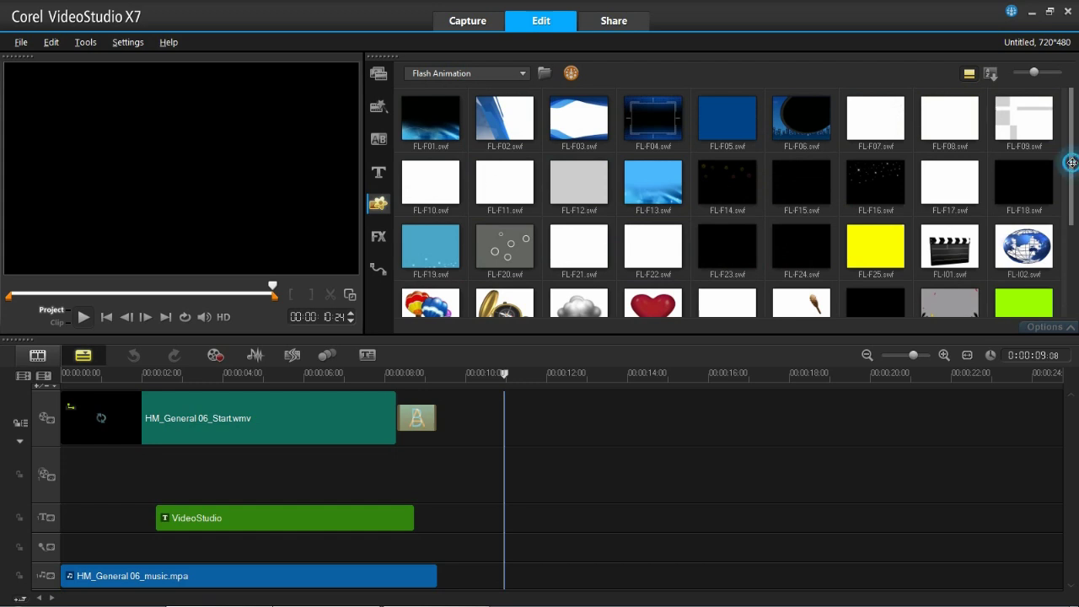
pyautogui.moveTo(1070, 162); pyautogui.dragTo(1076, 126)
pyautogui.click(377, 238)
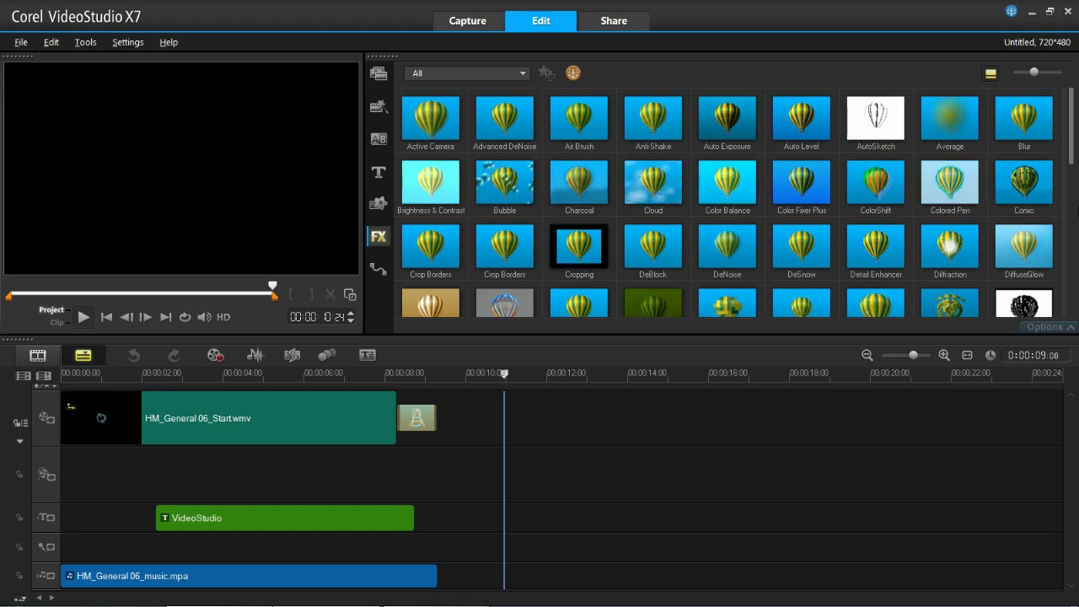
pyautogui.moveTo(1069, 138); pyautogui.dragTo(1065, 215)
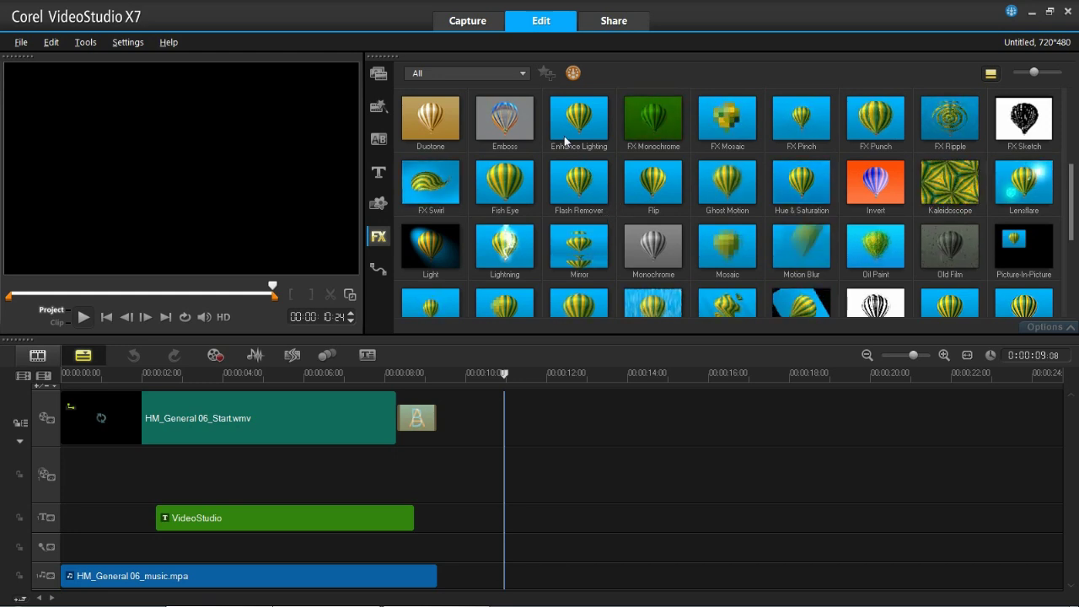
pyautogui.moveTo(1076, 262); pyautogui.dragTo(1073, 292)
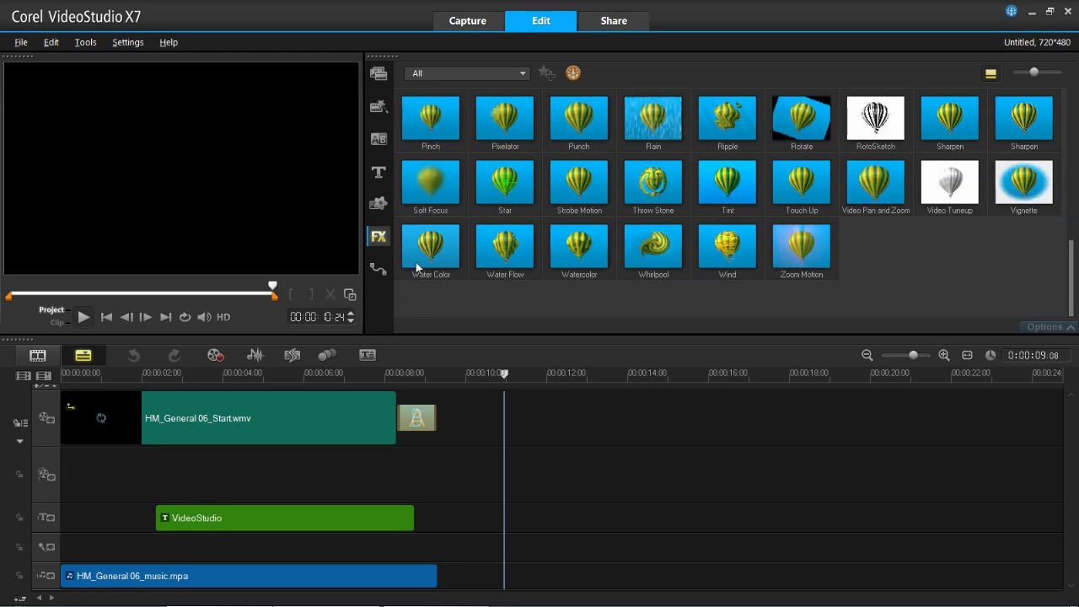
# Show the Basic motion path presets P01 through P10 in the library.
pyautogui.click(377, 270)
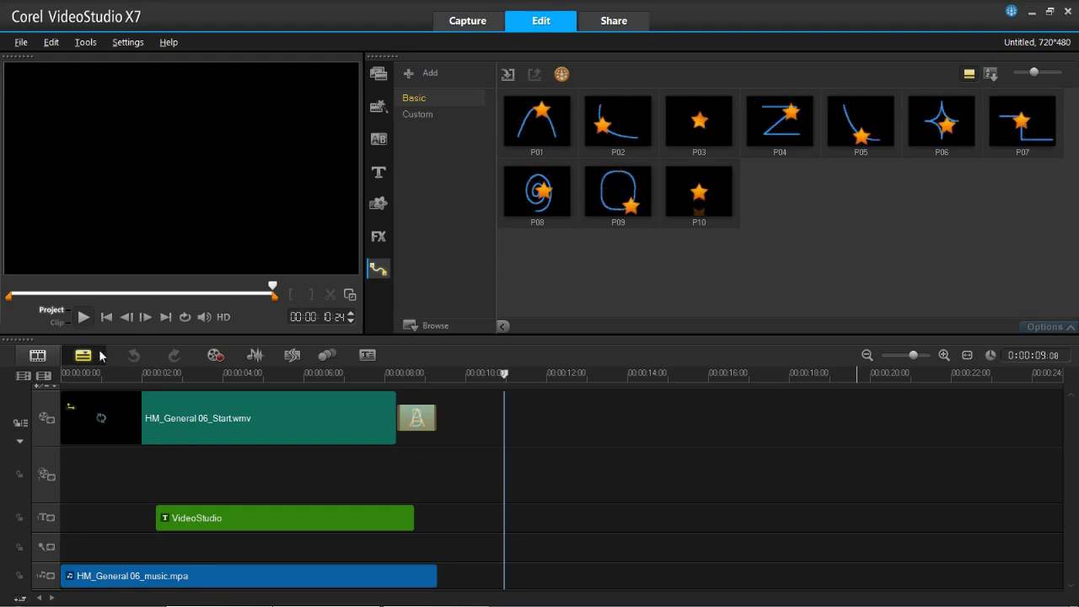
pyautogui.click(216, 357)
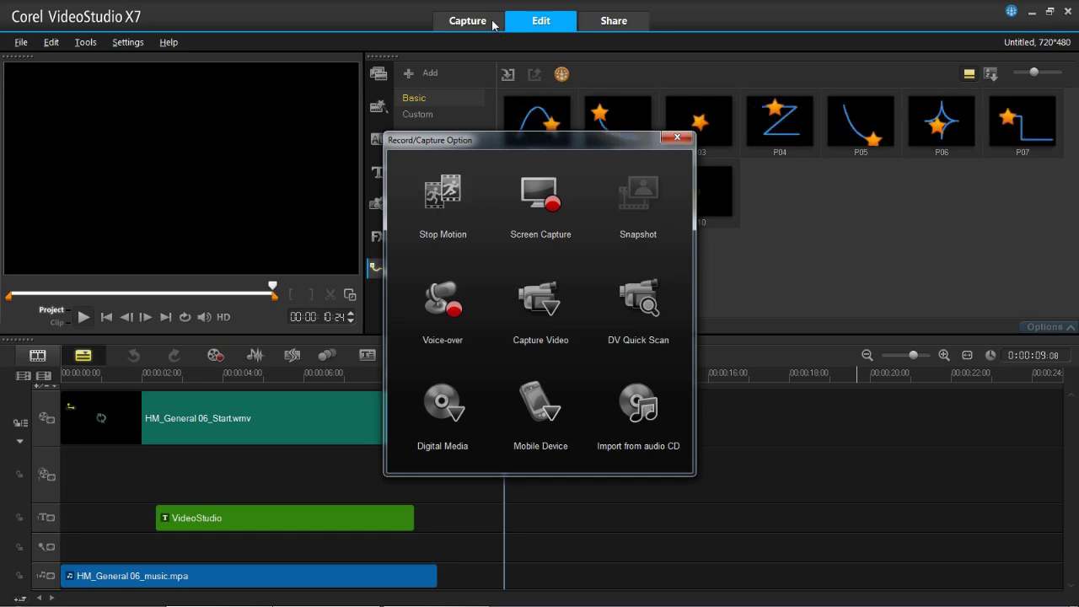
pyautogui.click(675, 138)
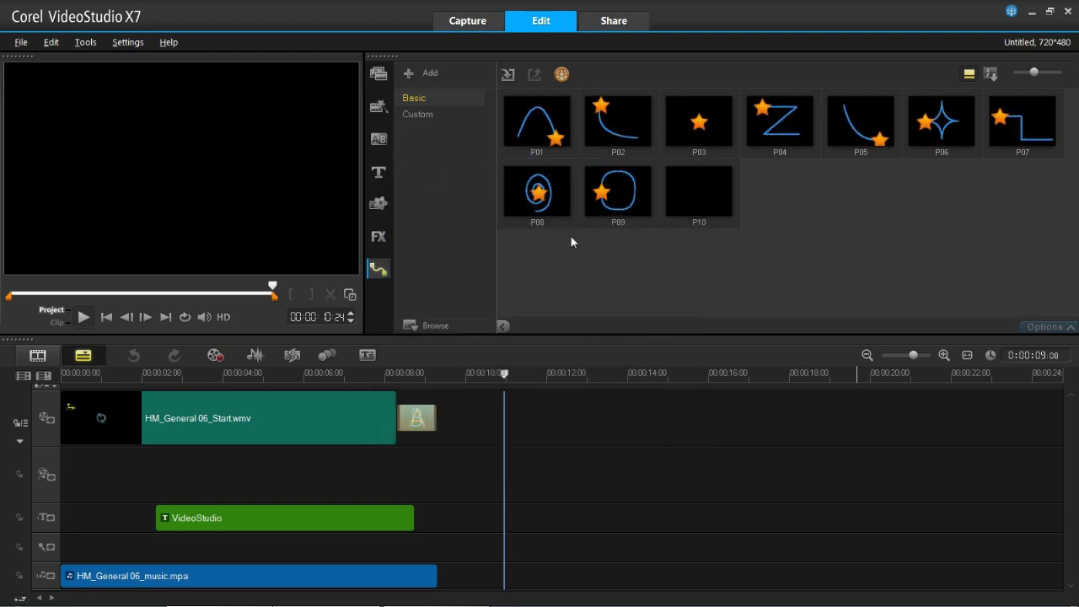
# Open the Sound Mixer, then Auto Music to bring up the SmartSound library update check.
pyautogui.click(262, 361)
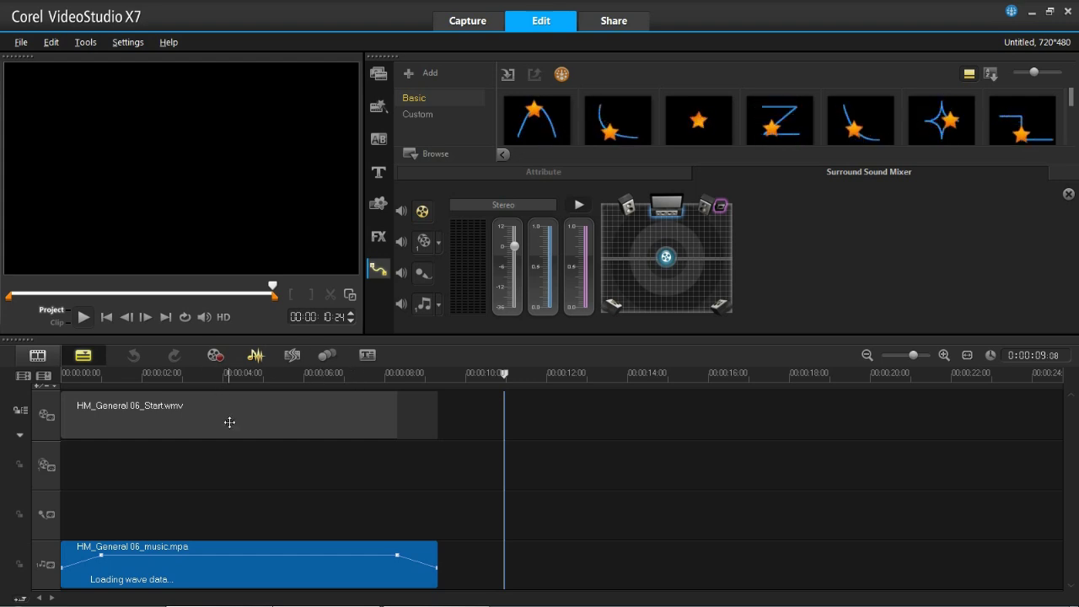
pyautogui.click(299, 360)
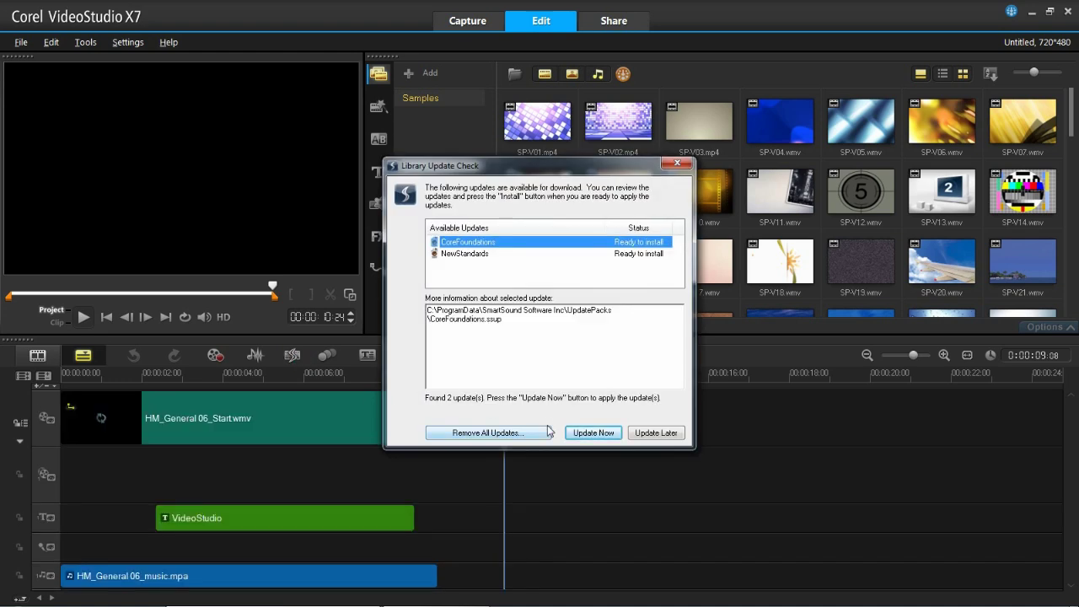
# Install the SmartSound library updates, close the update dialog, and move to the Share workspace.
pyautogui.click(621, 438)
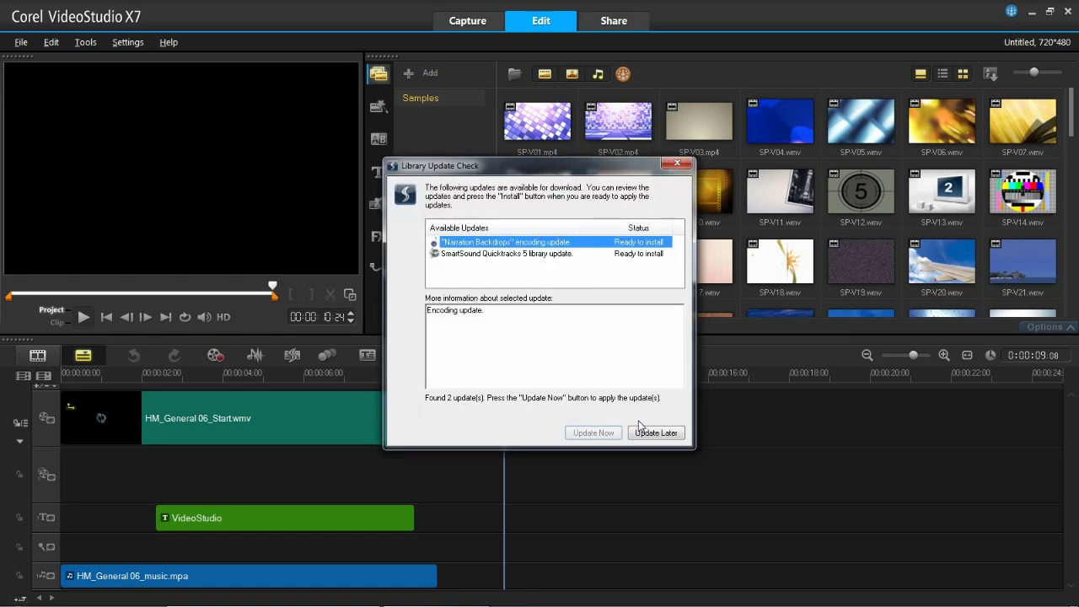
pyautogui.click(657, 432)
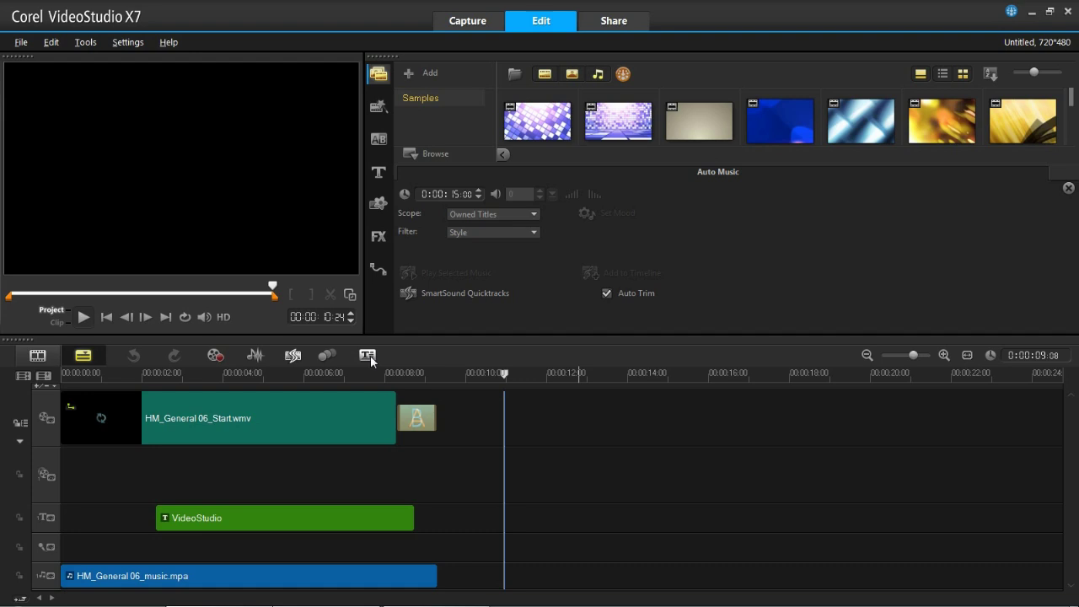
pyautogui.click(620, 22)
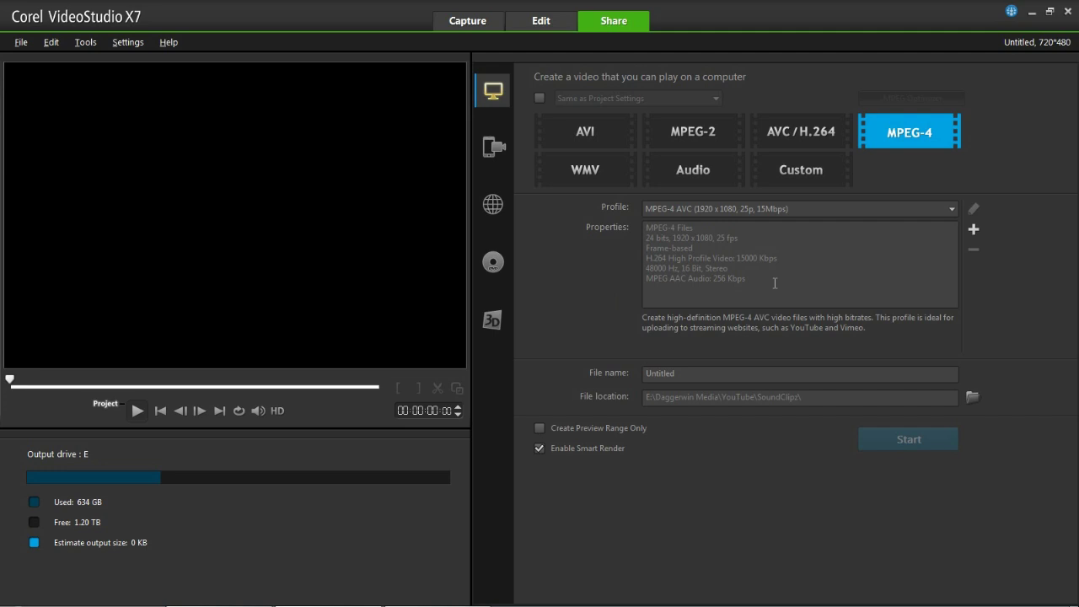
# Inspect the profile Properties text and the Untitled file name, then switch to Device output.
pyautogui.moveTo(763, 278); pyautogui.dragTo(643, 217)
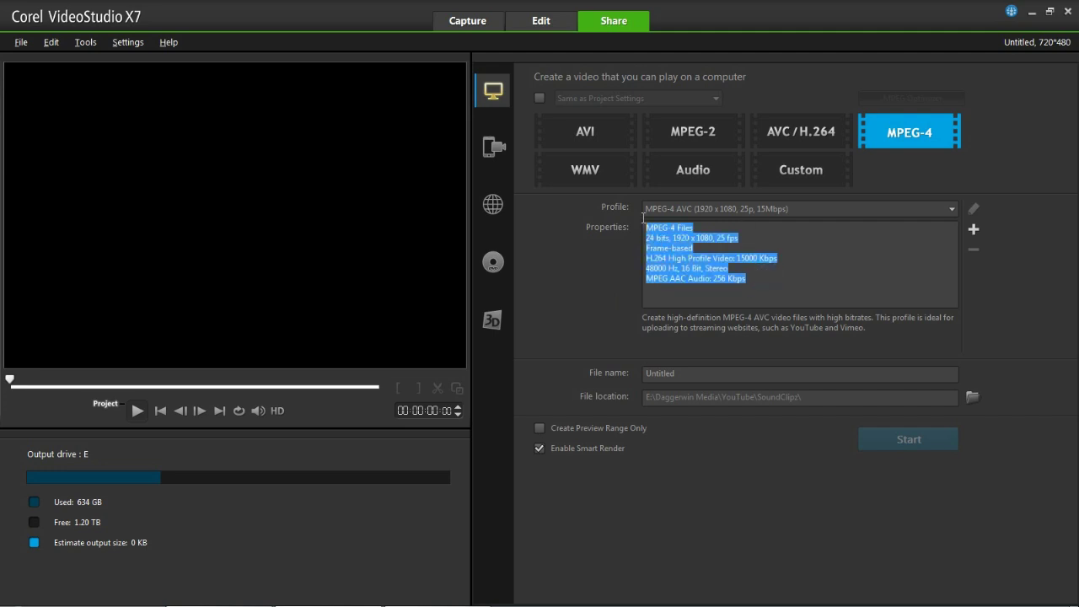
pyautogui.click(646, 222)
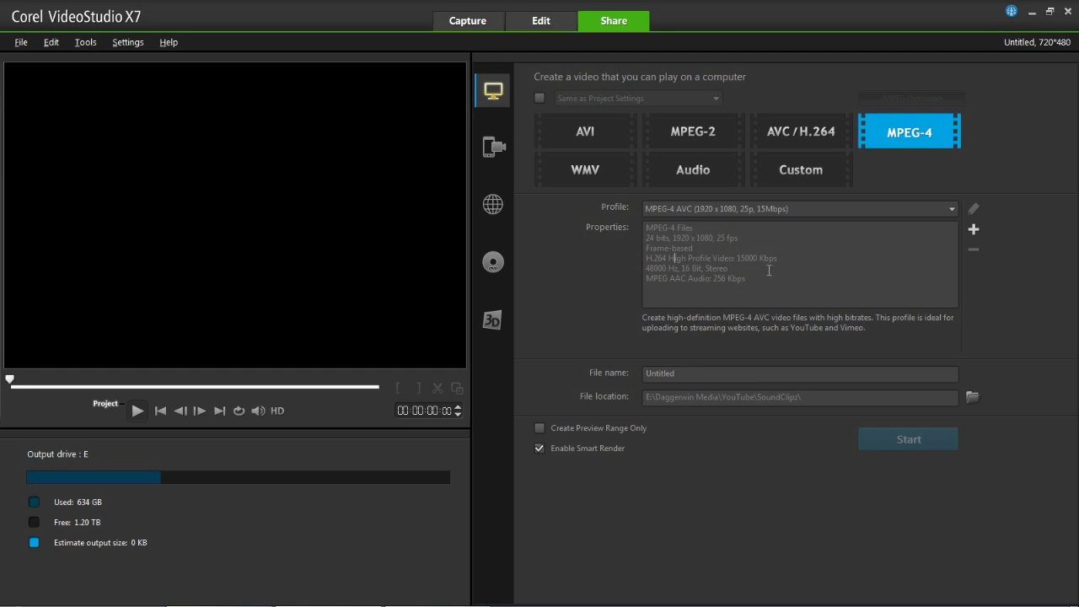
pyautogui.click(682, 375)
pyautogui.click(498, 150)
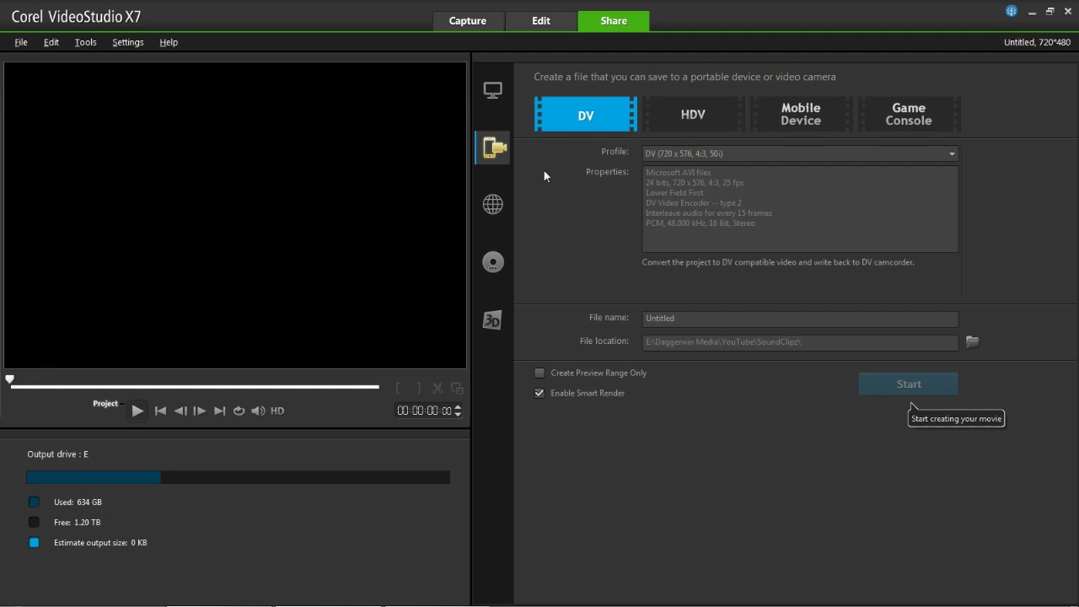
# Switch the Share workspace to Web output for YouTube, Facebook, Flickr and Vimeo.
pyautogui.click(493, 204)
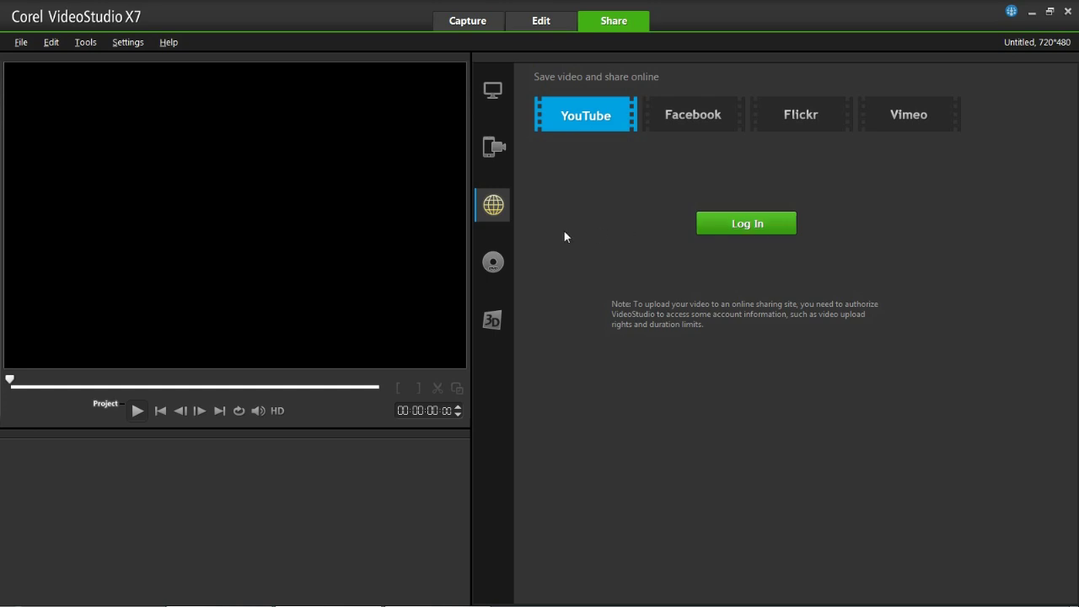
# Show the disc output choices in Share: DVD, AVCHD, Blu-ray and SD Card.
pyautogui.click(497, 255)
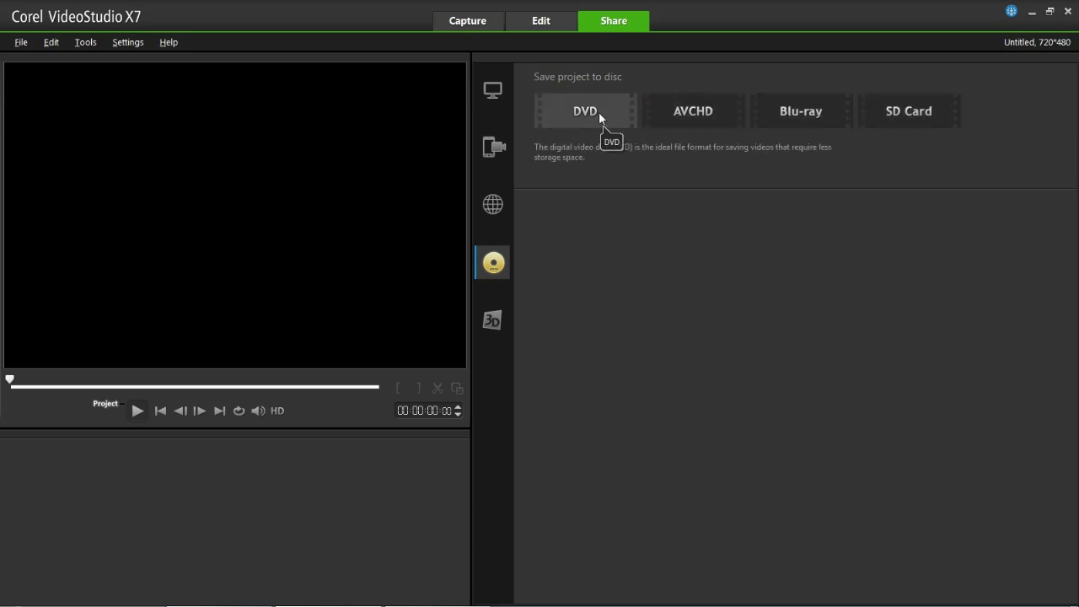
# Show 3D Movie output: MPEG-2 at 1920x1080, 50i, 35Mbps with Anaglyph depth 70.
pyautogui.click(484, 323)
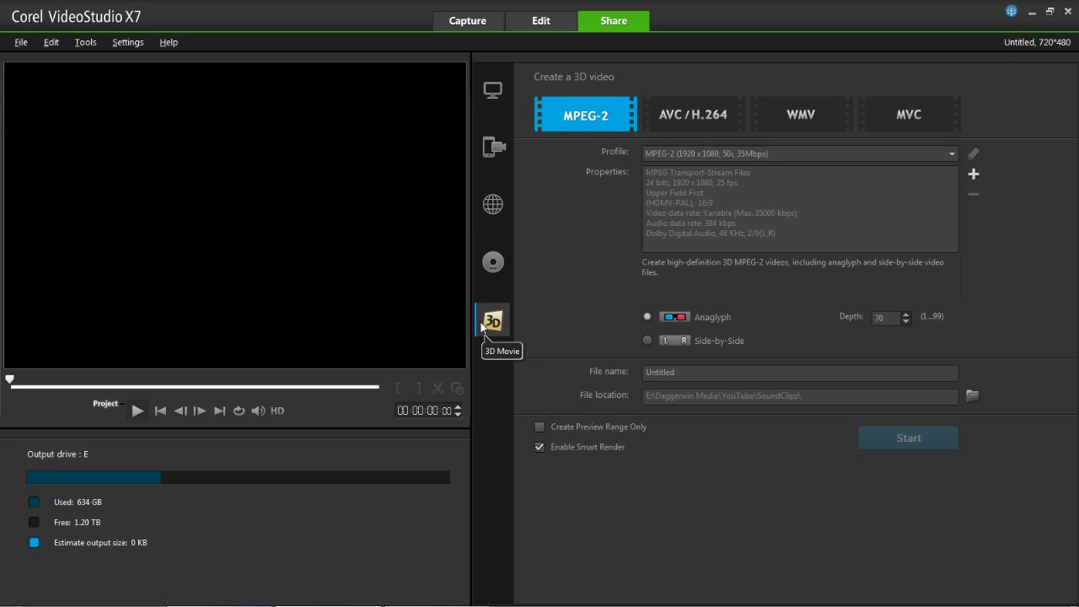